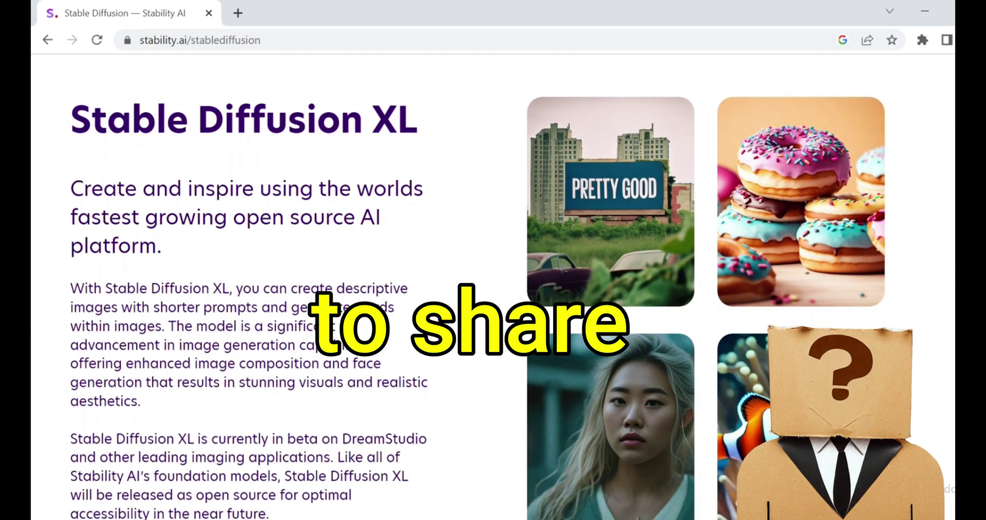
Scroll past the capabilities list and sample images to the 'Extend beyond just text-to-image prompting' section
scroll(493, 288, "down", 2)
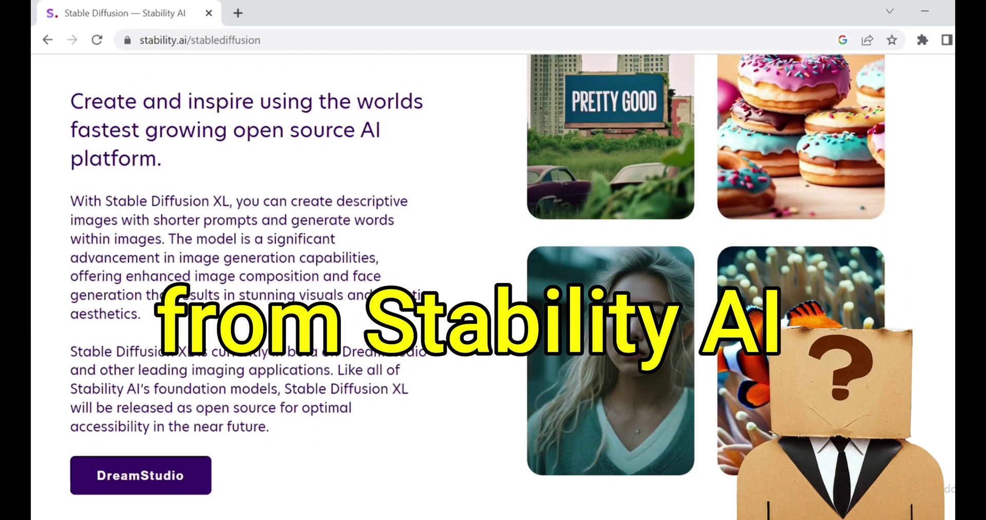
scroll(493, 288, "down", 2)
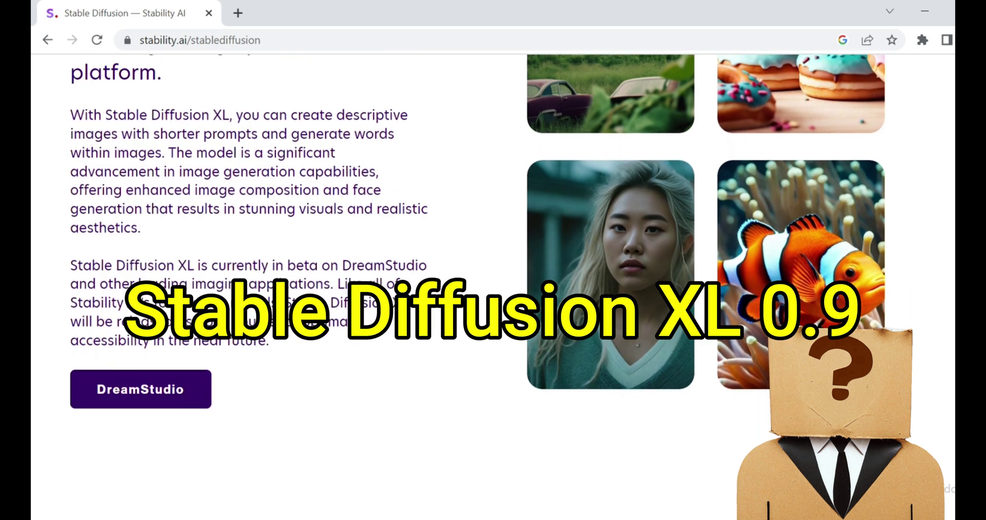
scroll(492, 288, "down", 2)
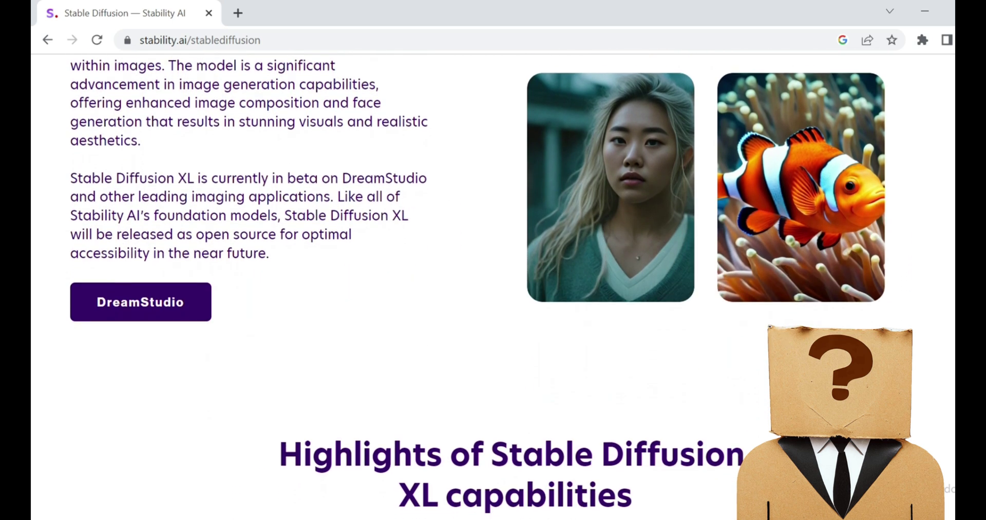
scroll(493, 287, "down", 2)
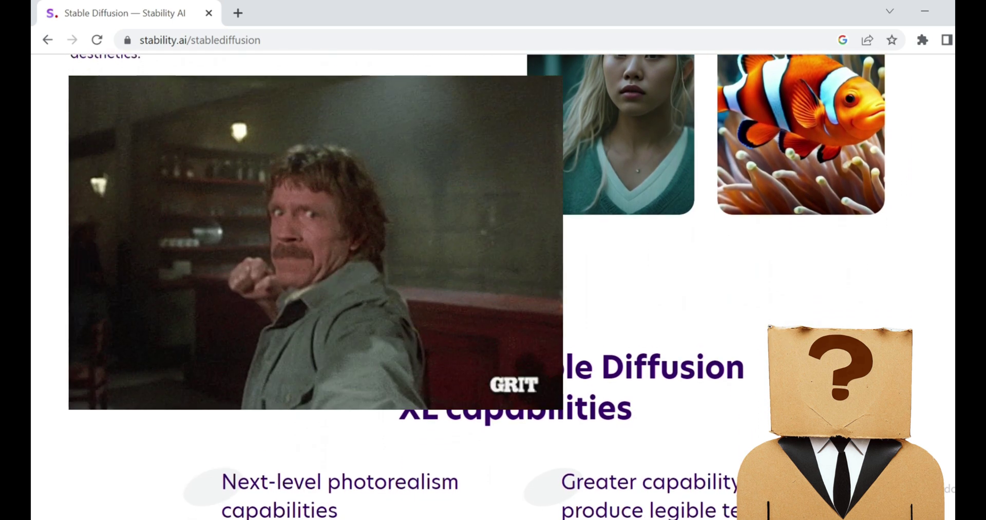
scroll(493, 287, "down", 2)
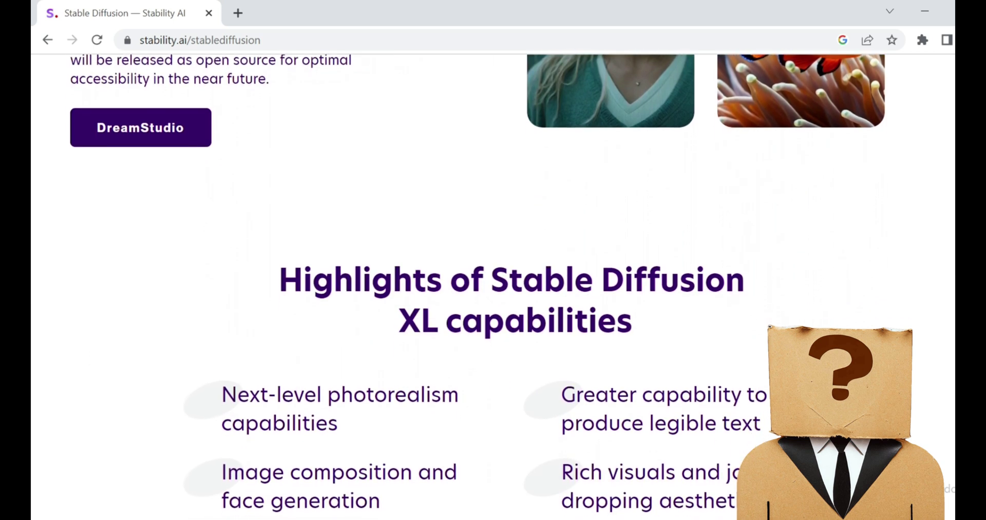
scroll(493, 288, "down", 2)
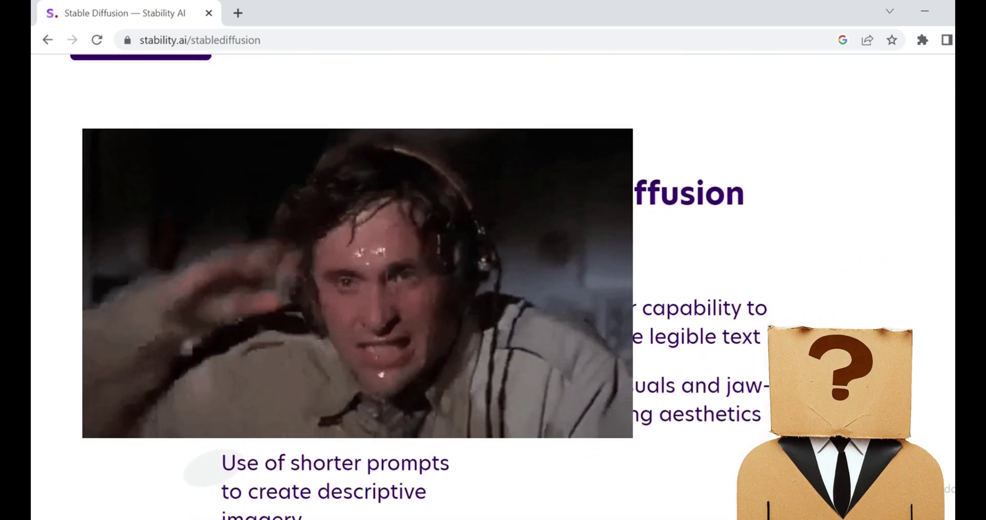
scroll(493, 287, "down", 1)
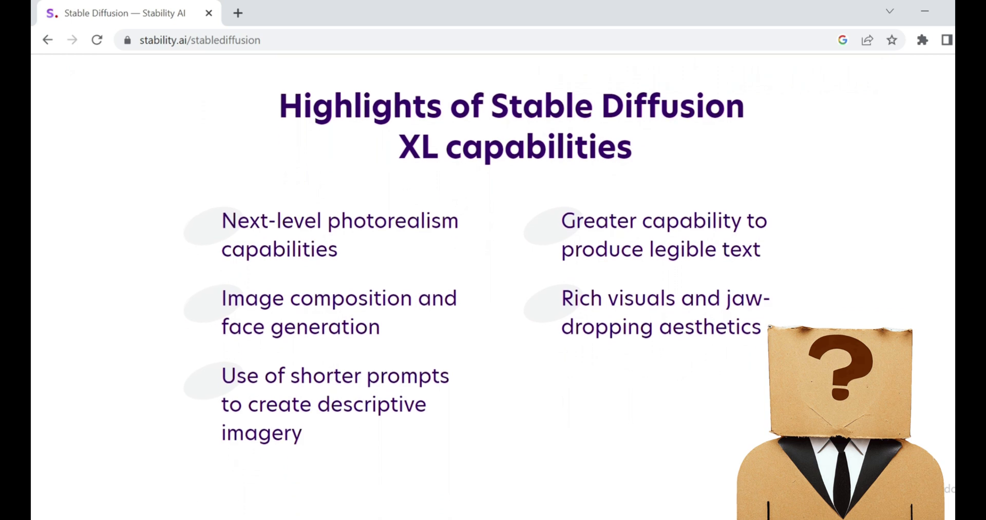
scroll(493, 287, "down", 2)
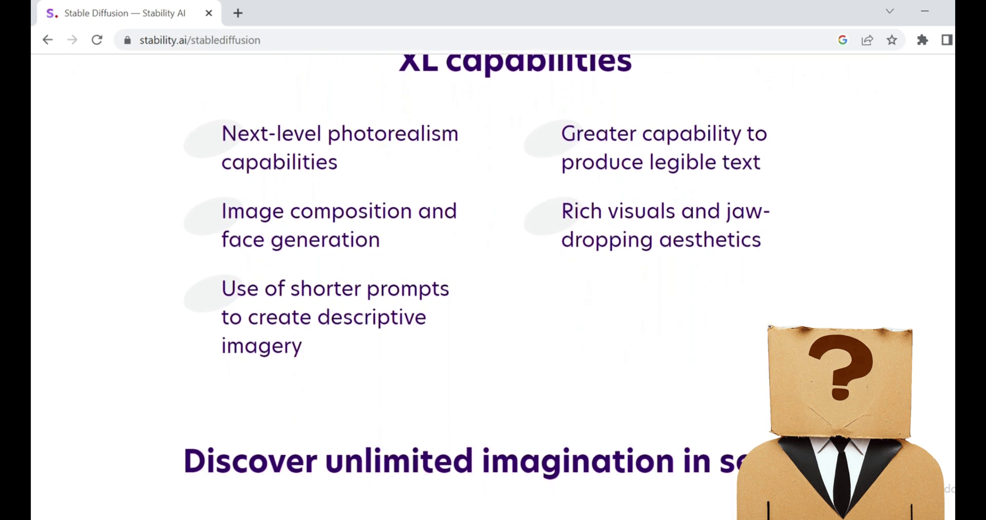
scroll(493, 287, "down", 2)
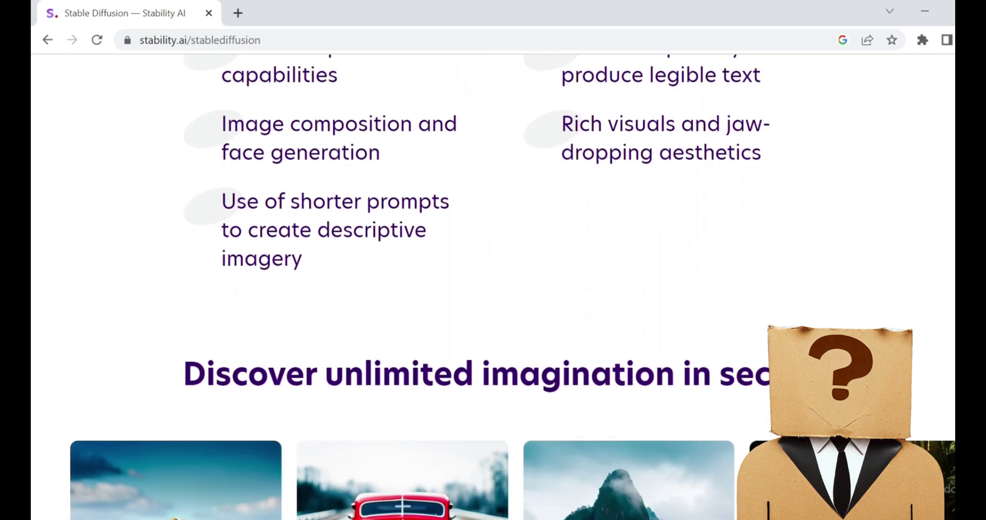
scroll(493, 287, "down", 2)
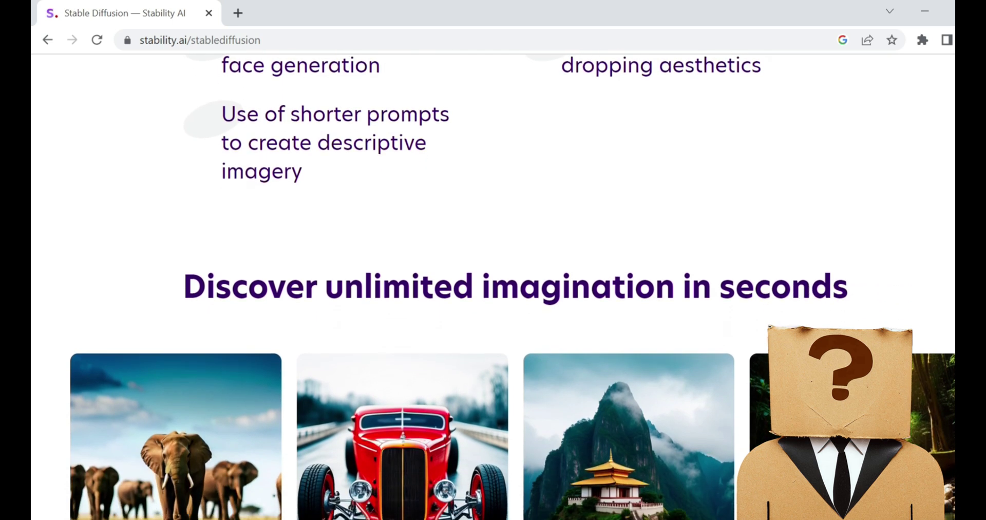
scroll(493, 287, "down", 2)
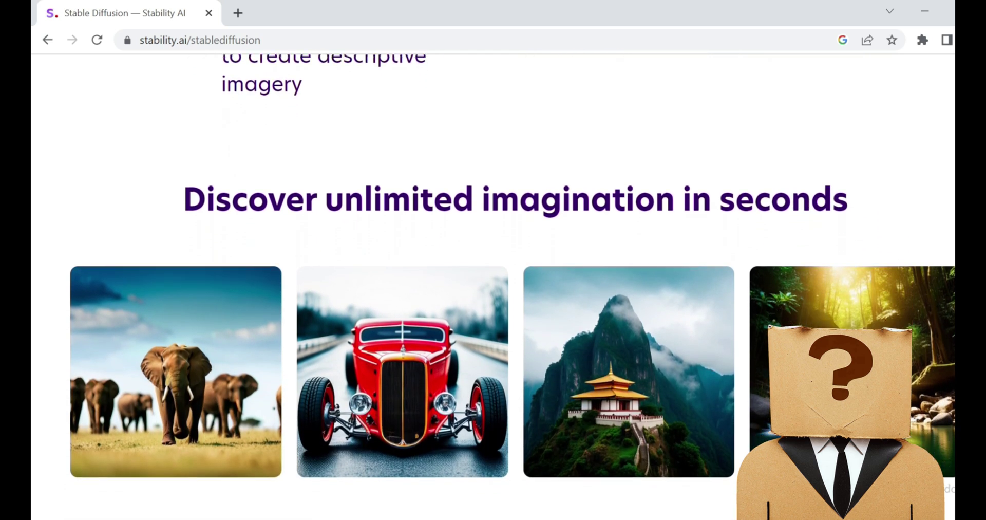
scroll(493, 287, "down", 2)
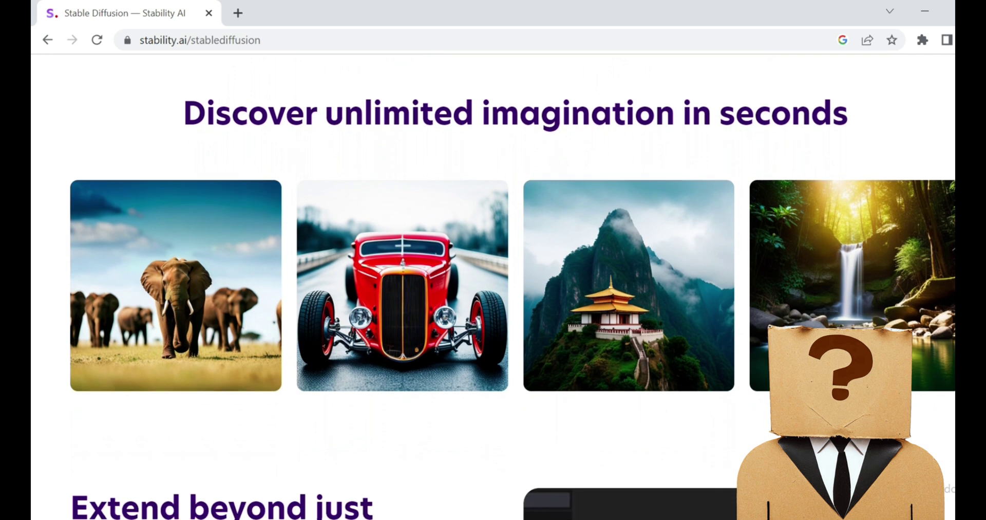
scroll(493, 287, "down", 2)
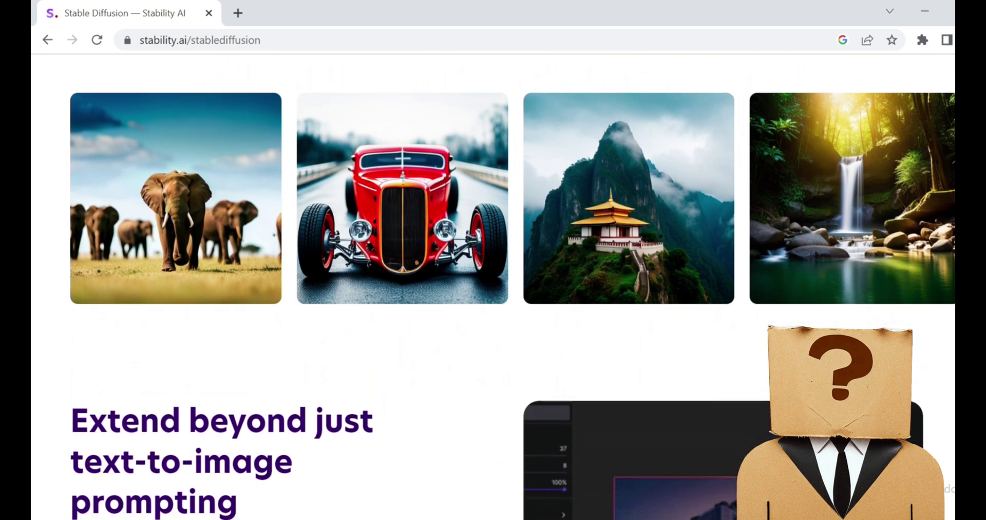
scroll(493, 287, "down", 2)
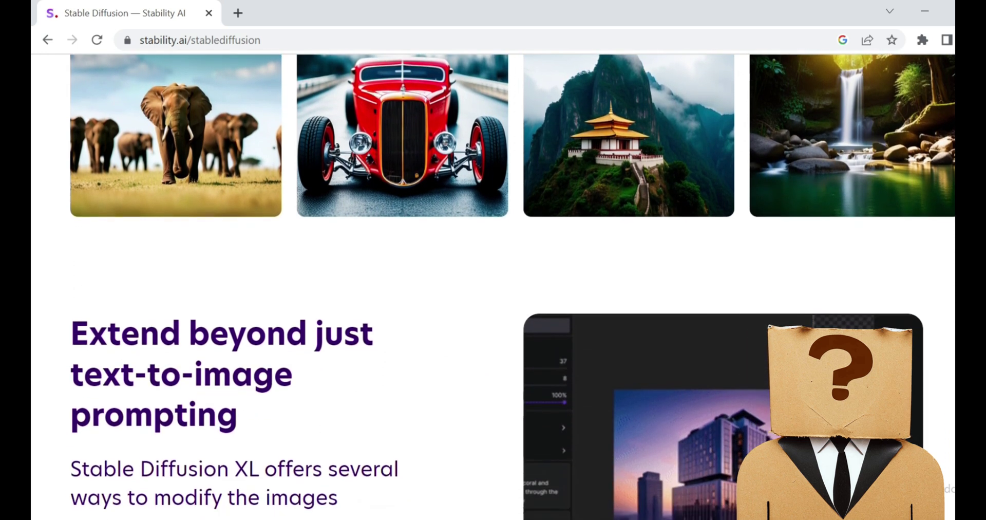
scroll(492, 288, "down", 2)
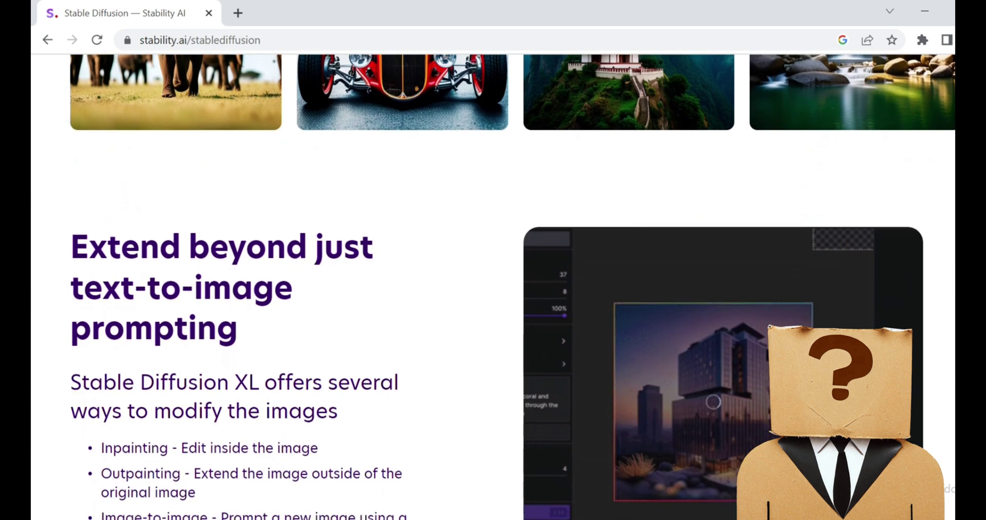
scroll(493, 287, "down", 2)
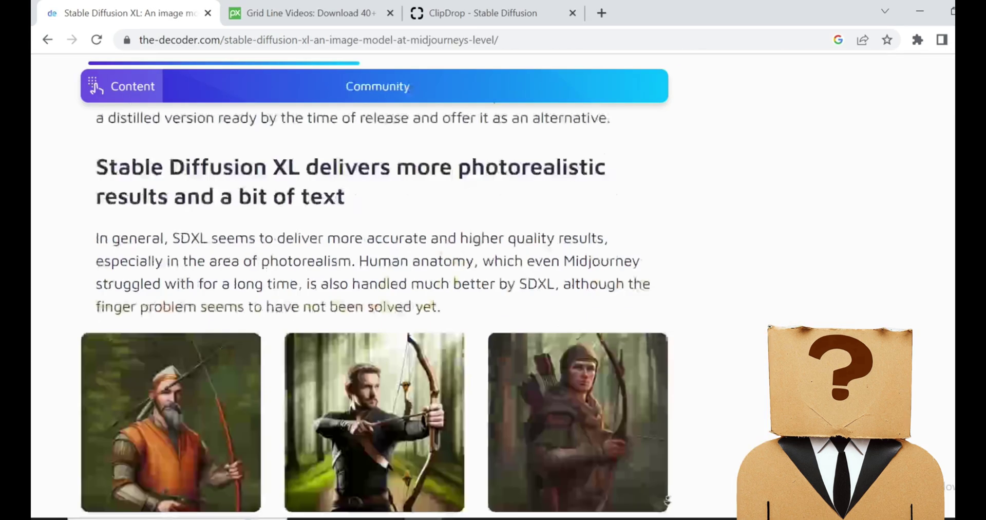
scroll(666, 499, "down", 8)
Scroll The Decoder article to the three home gym images and SDXL's more photorealistic results
scroll(702, 157, "up", 10)
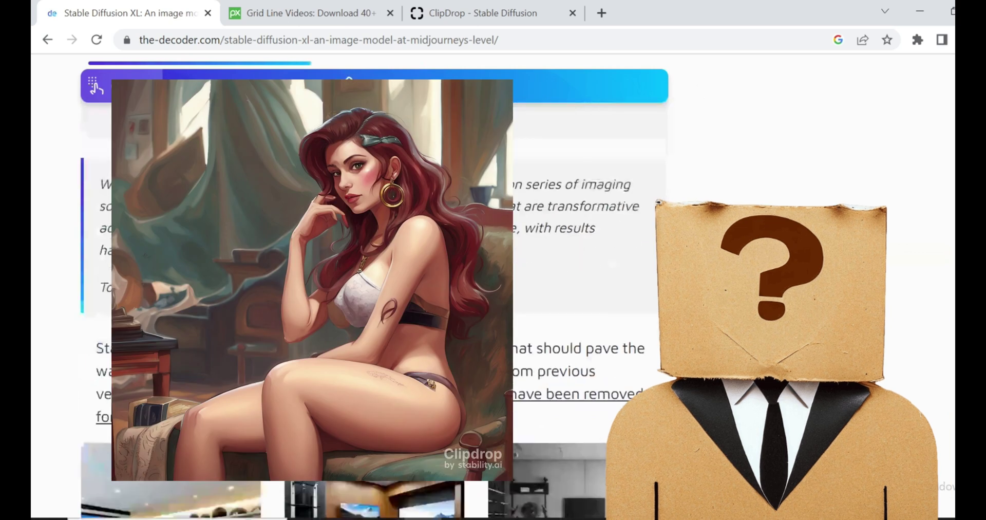
scroll(493, 288, "down", 5)
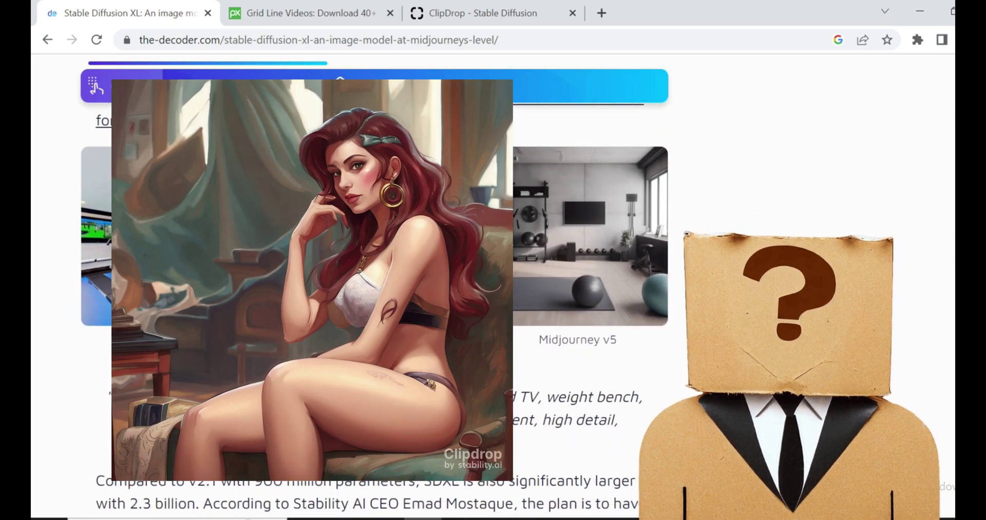
scroll(360, 453, "up", 1)
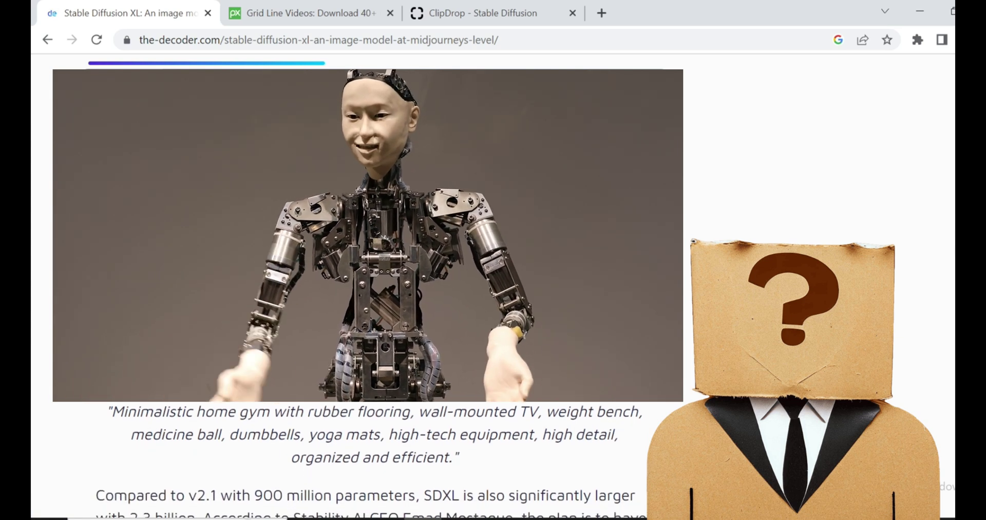
scroll(360, 452, "down", 1)
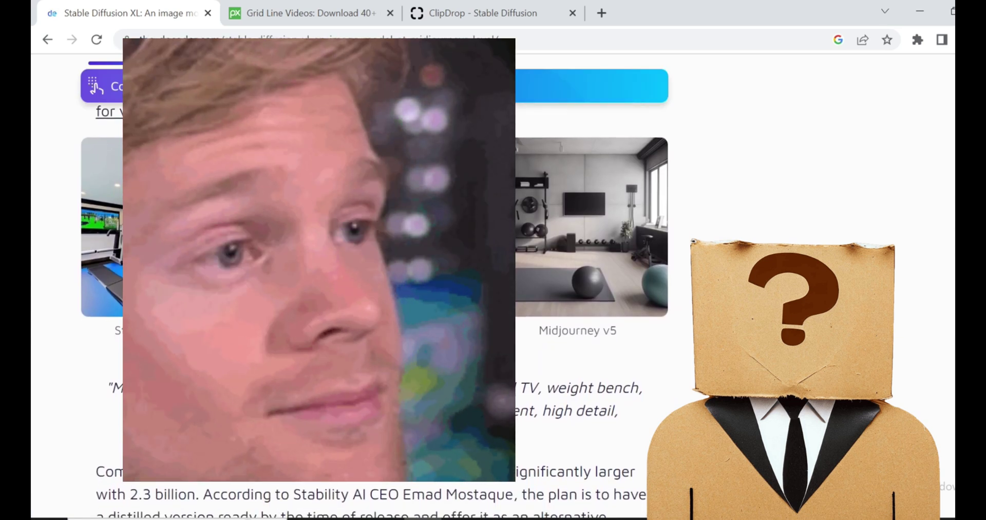
scroll(359, 308, "down", 1)
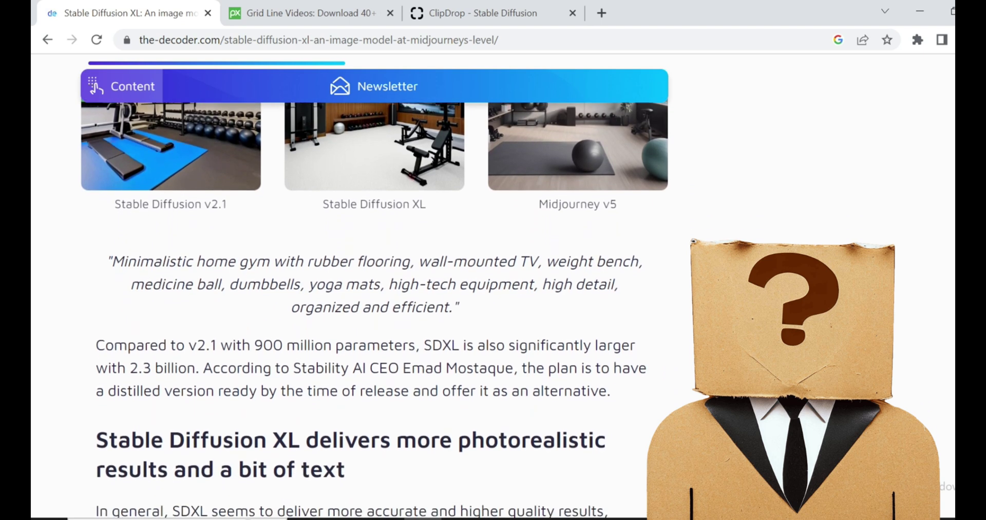
scroll(723, 331, "down", 1)
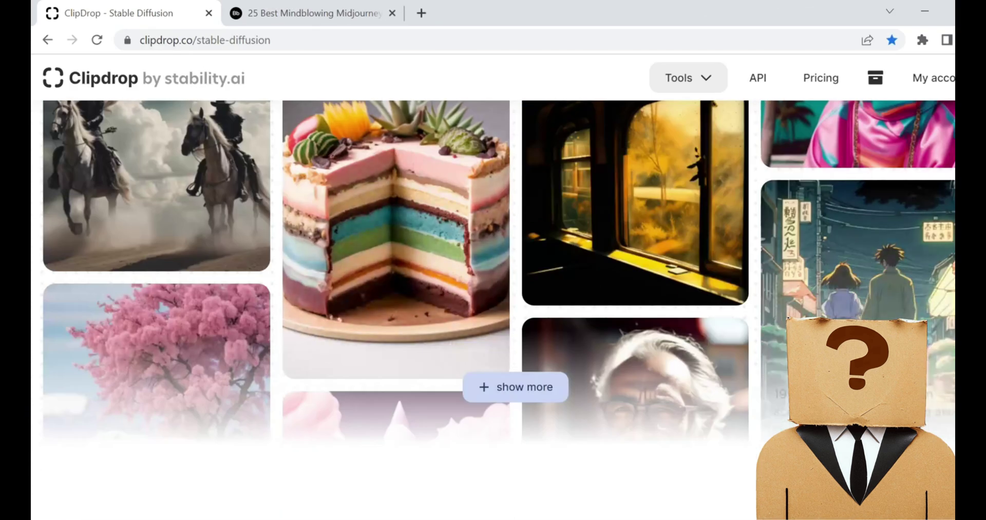
scroll(504, 333, "down", 2)
Return to the top of the ClipDrop page and generate from the Moon Knight swirling-sand prompt
scroll(570, 331, "up", 5)
scroll(547, 347, "up", 8)
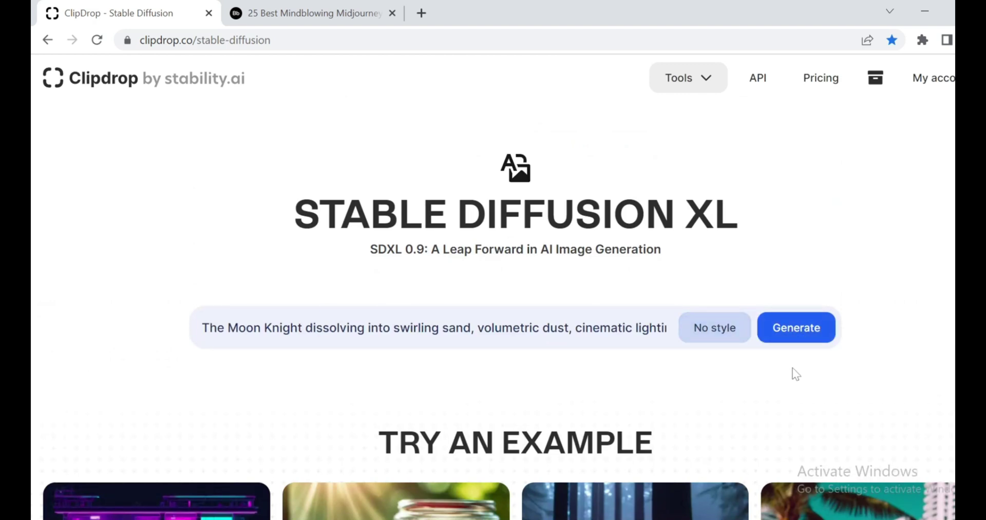
left_click(799, 336)
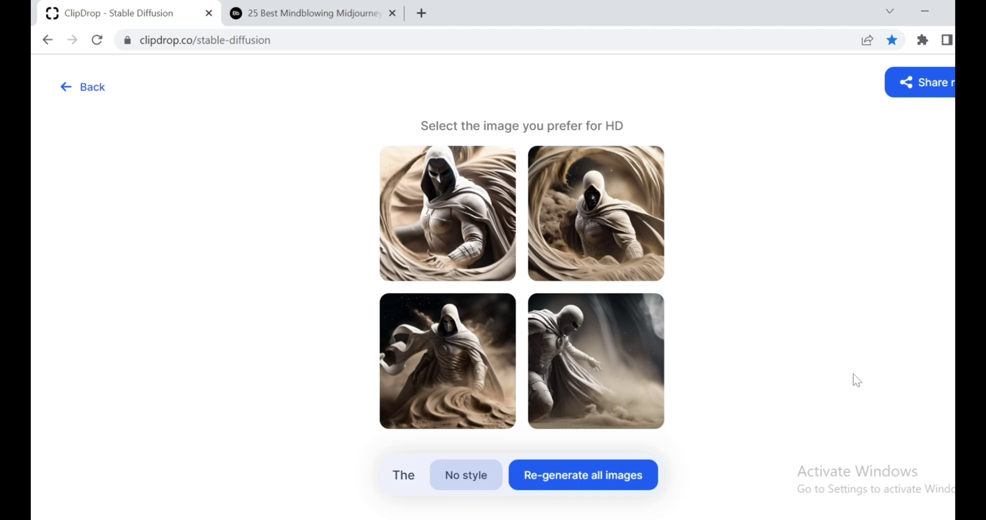
Enlarge the bottom-left Moon Knight image, then go 'Back to grid' of four results
left_click(465, 371)
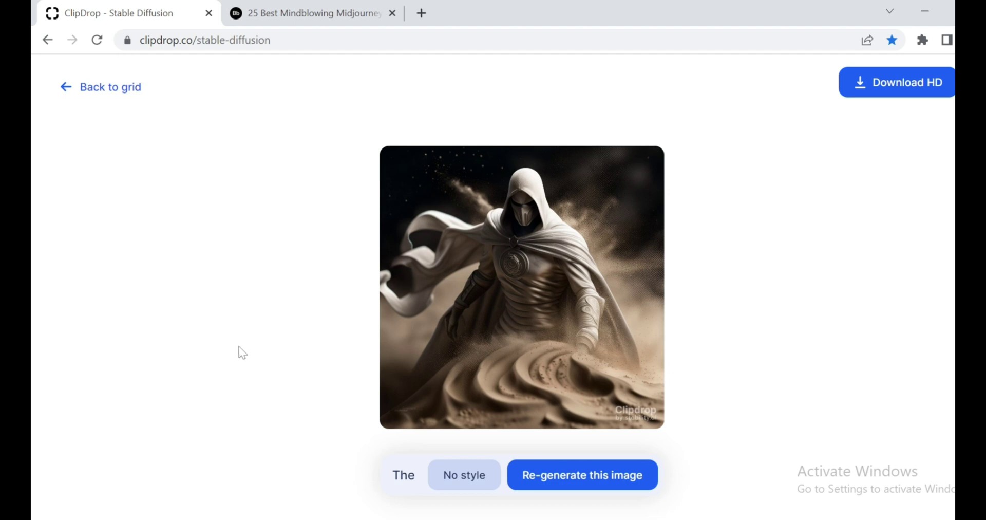
left_click(64, 88)
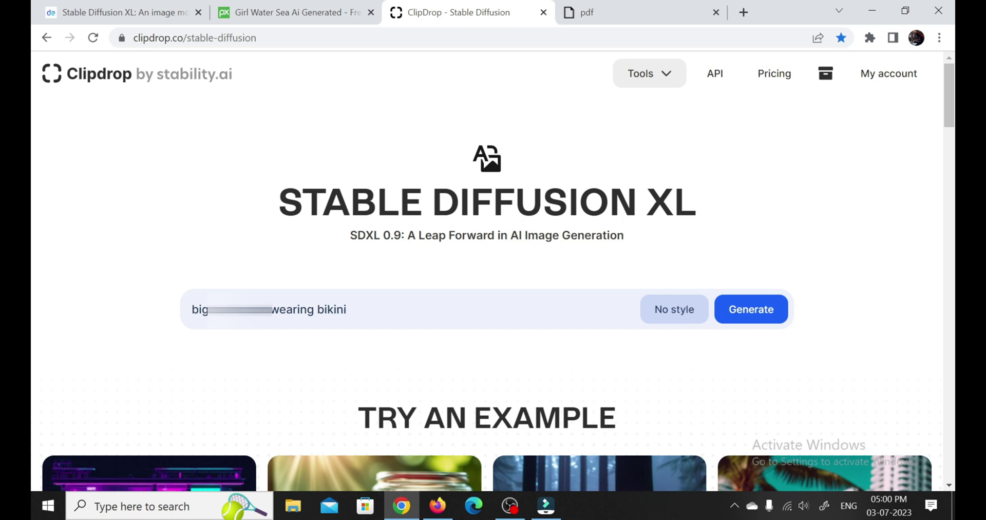
Generate four new images from the prompt ending 'wearing bikini'
left_click(745, 313)
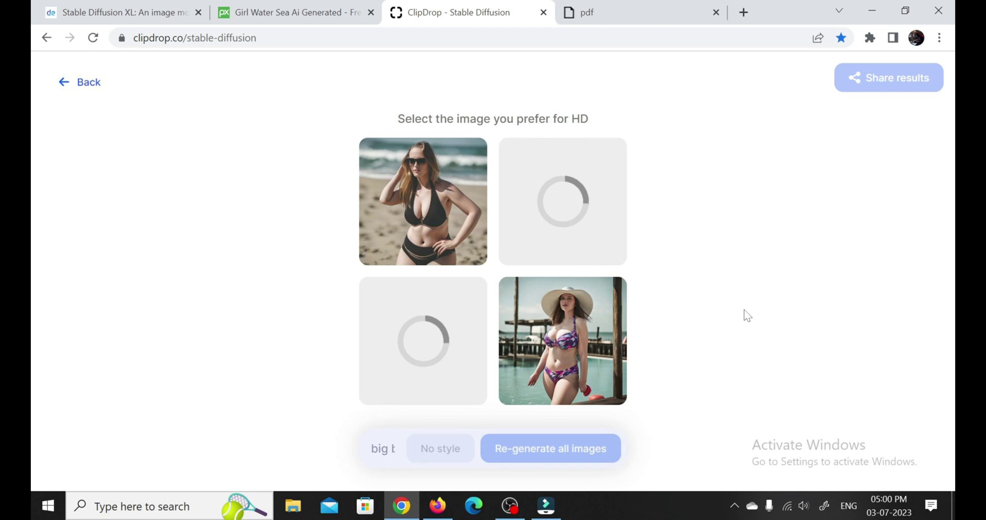